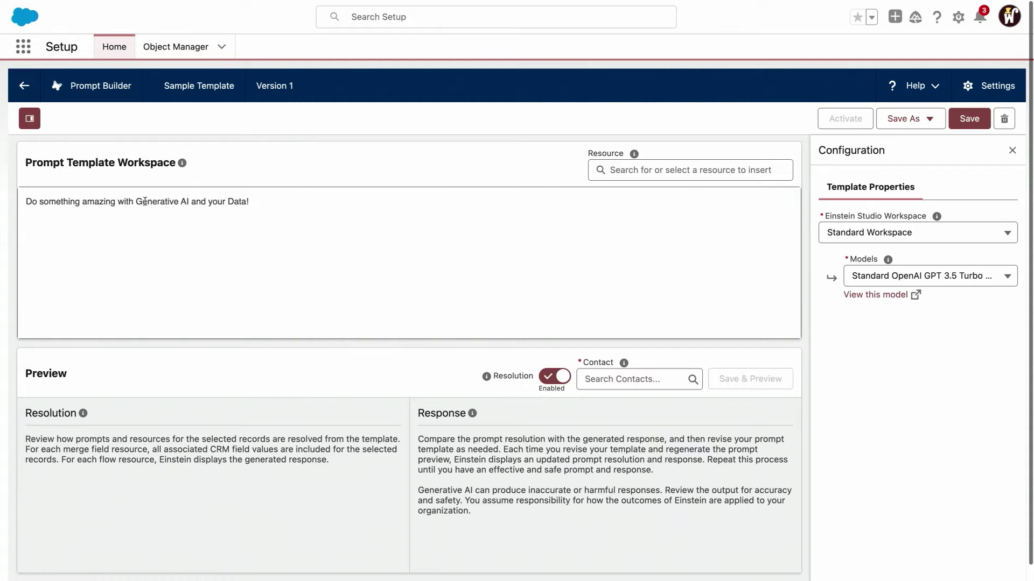
# Step: Insert the Input:Contact.LastModifiedBy.IsActive merge field on the template's empty second line
pyautogui.moveTo(121, 203); pyautogui.dragTo(231, 201)
pyautogui.click(241, 229)
pyautogui.click(605, 171)
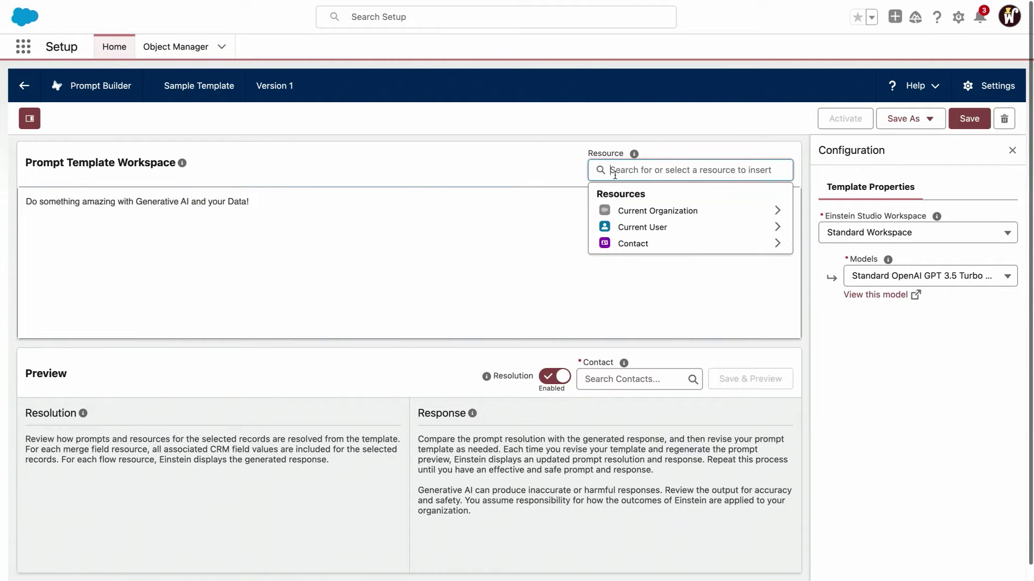
pyautogui.click(620, 242)
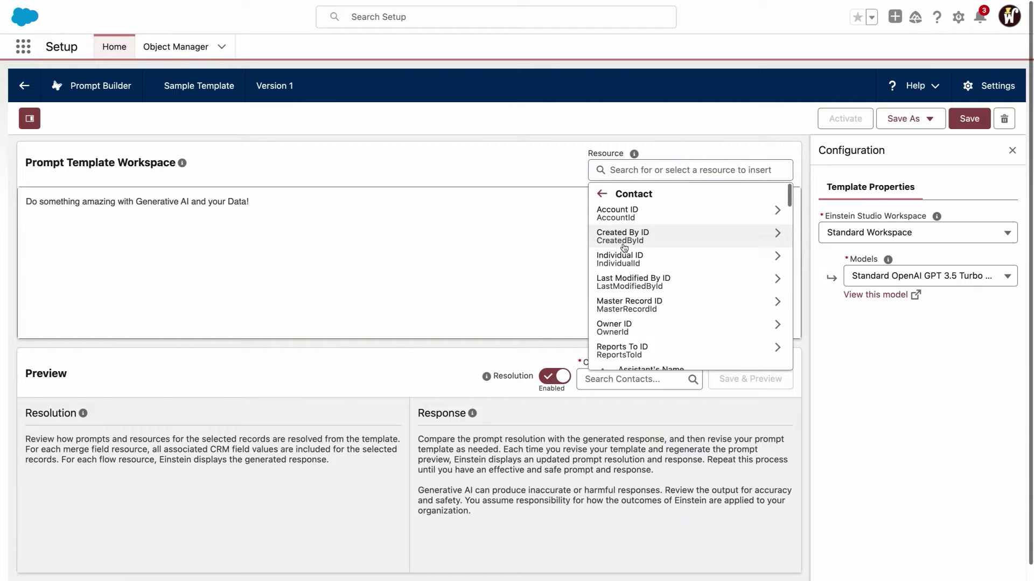
pyautogui.click(635, 291)
pyautogui.click(632, 263)
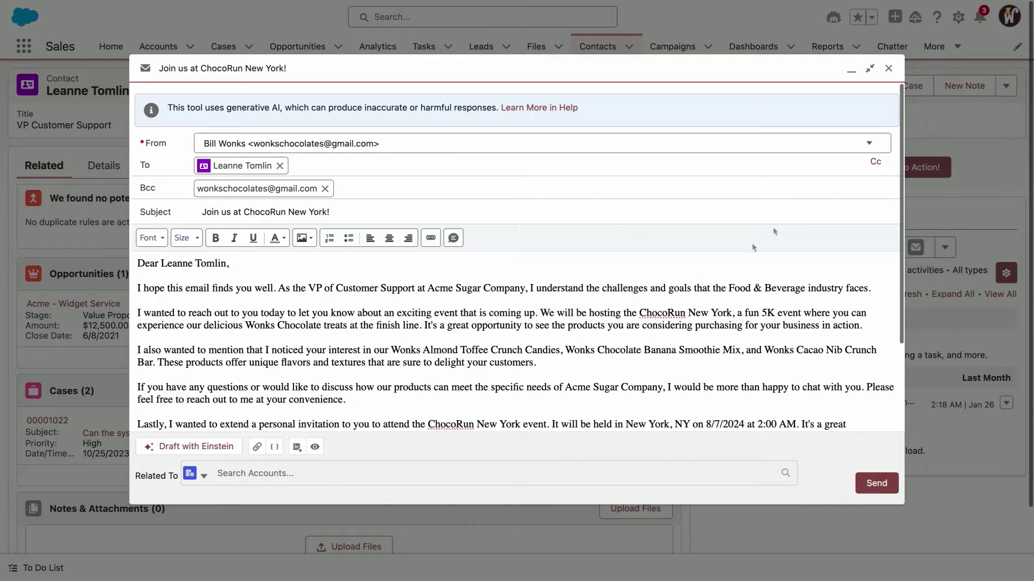
# Step: Close the 'Join us at ChocoRun New York!' email draft
pyautogui.click(888, 69)
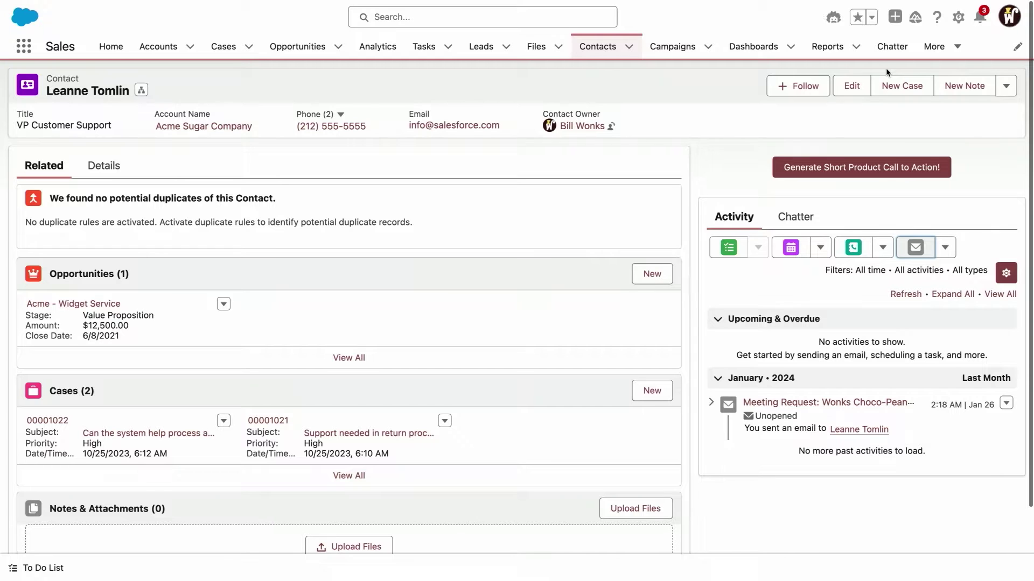
# Step: Generate a short call to action promoting Wonks Cocoa Nib Infused Olive Oil to the contact
pyautogui.click(849, 168)
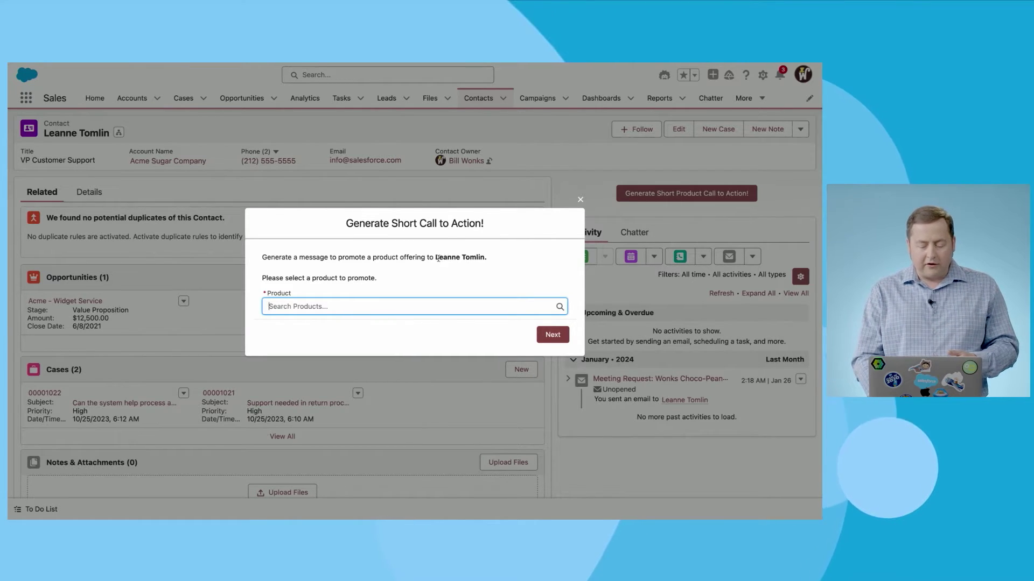
pyautogui.click(438, 303)
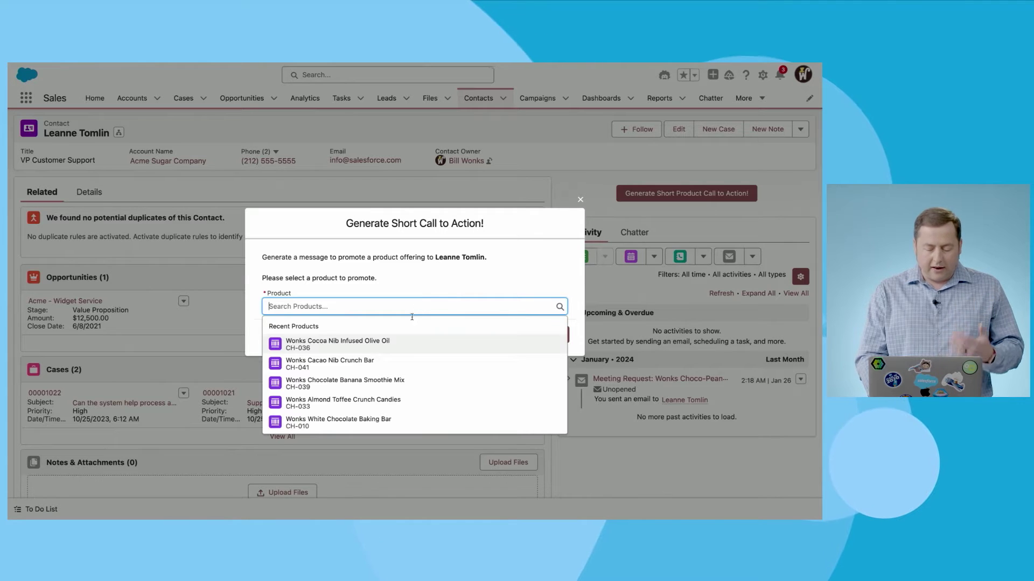
pyautogui.click(407, 343)
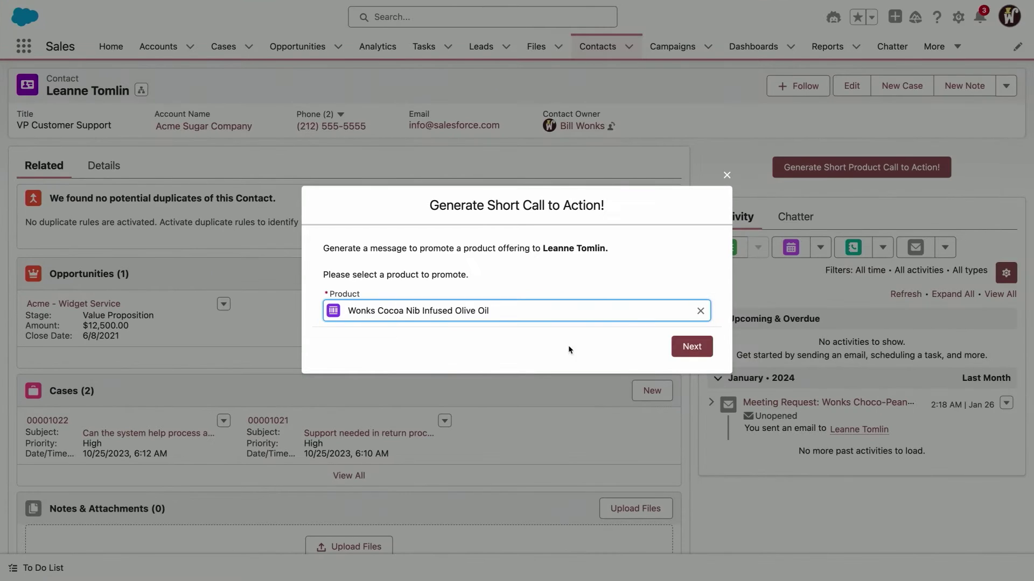
pyautogui.click(549, 336)
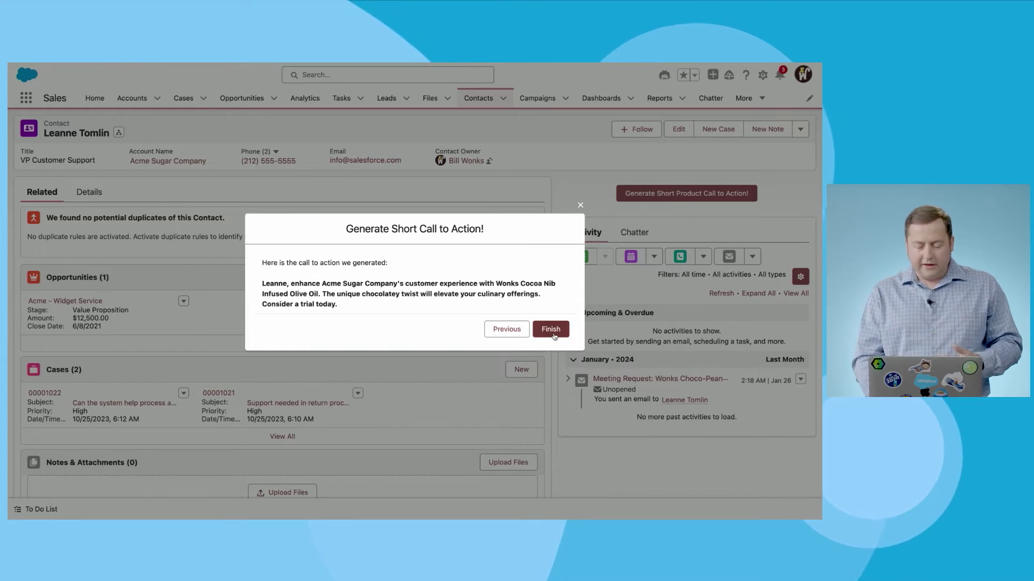
# Step: Regenerate the Wonks Cocoa Nib Infused Olive Oil call to action, then close the generator
pyautogui.click(498, 331)
pyautogui.click(540, 335)
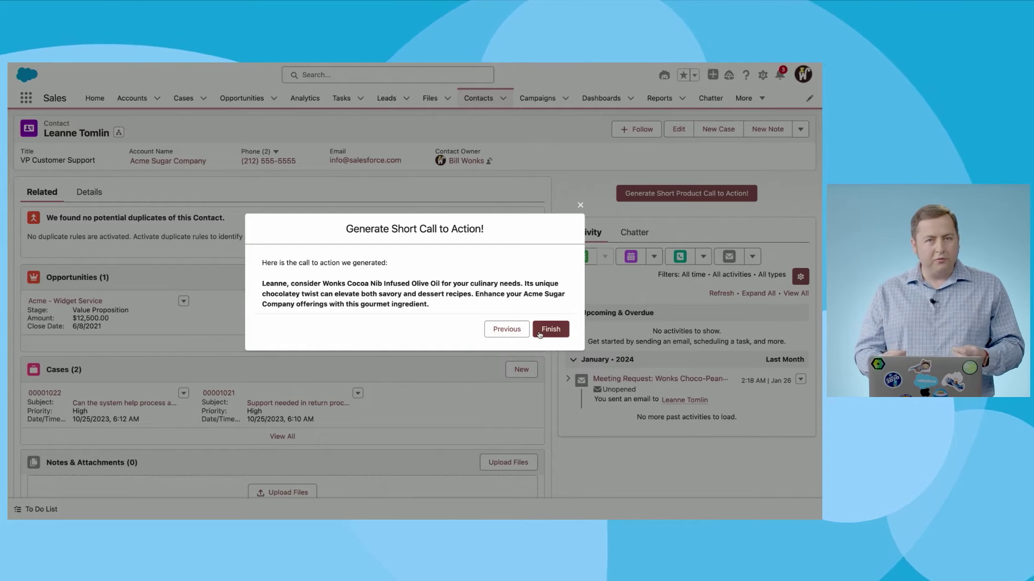
pyautogui.click(580, 205)
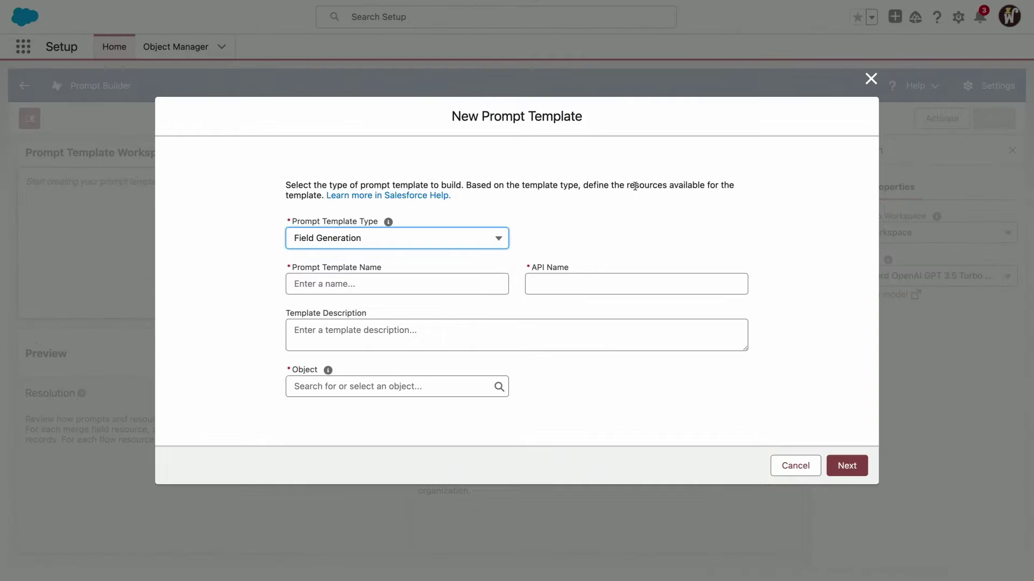
# Step: Start a new Flex prompt template with Account as the resource object
pyautogui.click(500, 238)
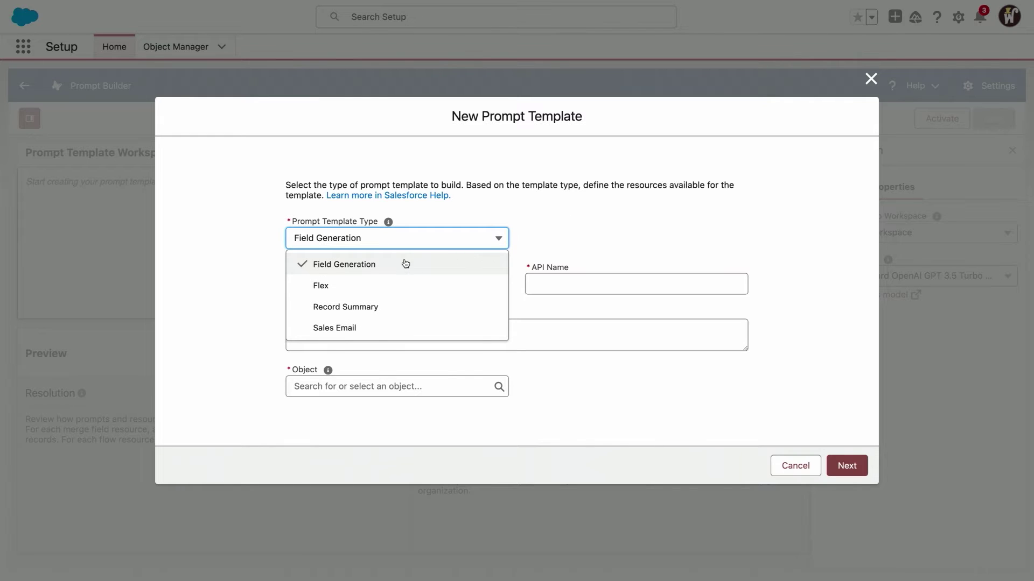
pyautogui.click(355, 290)
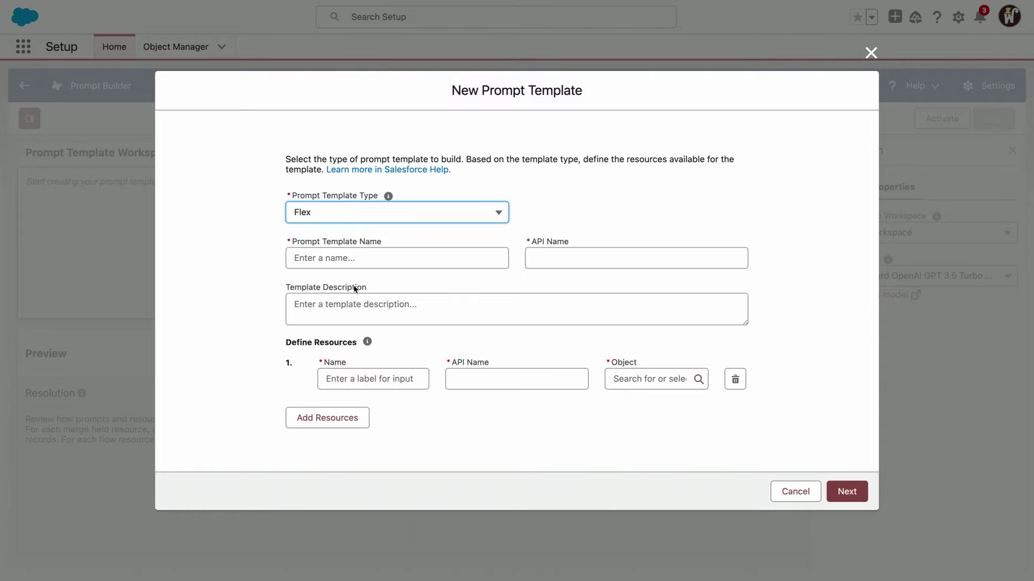
pyautogui.click(628, 376)
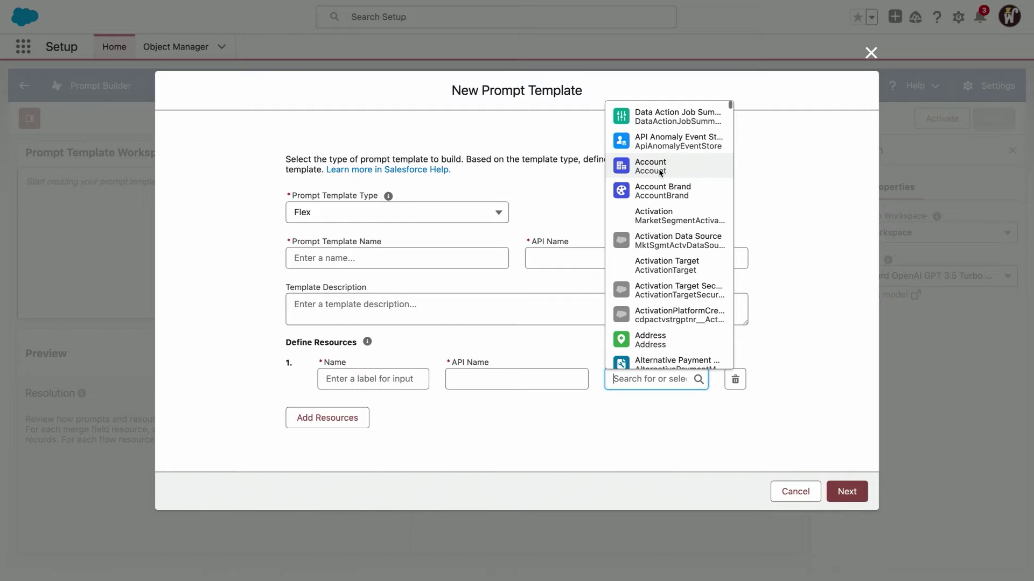
pyautogui.click(660, 172)
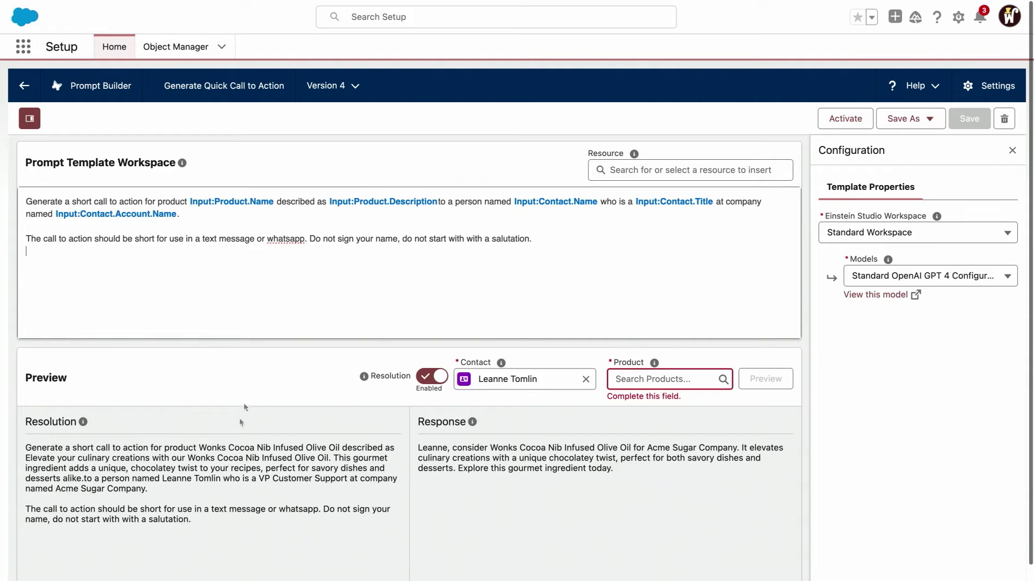
# Step: Preview the template for Wonks Baking Milk Chocolate Coins and select the resolved prompt text
pyautogui.click(633, 383)
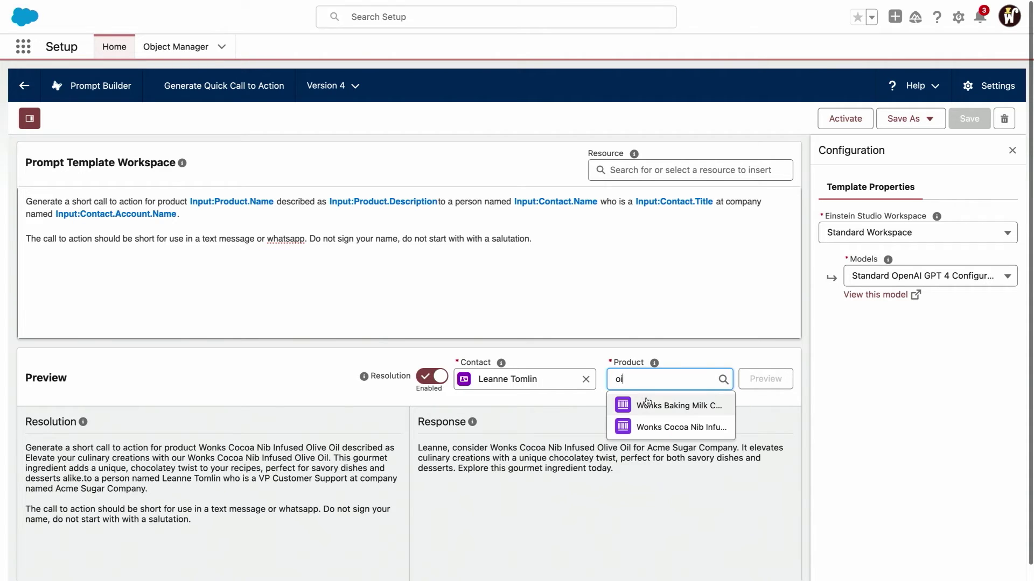
pyautogui.click(648, 403)
pyautogui.click(755, 382)
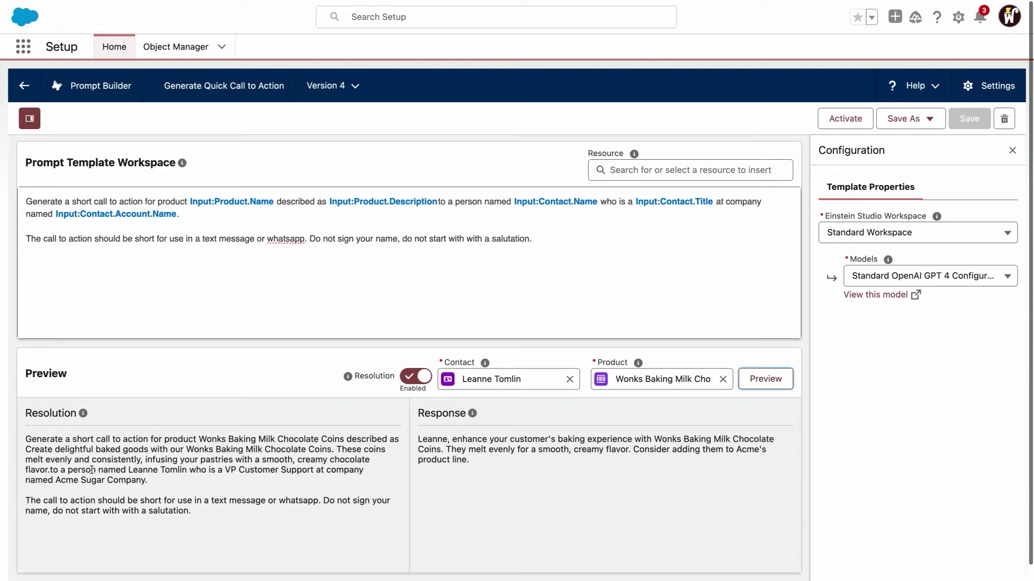
pyautogui.moveTo(28, 440); pyautogui.dragTo(181, 520)
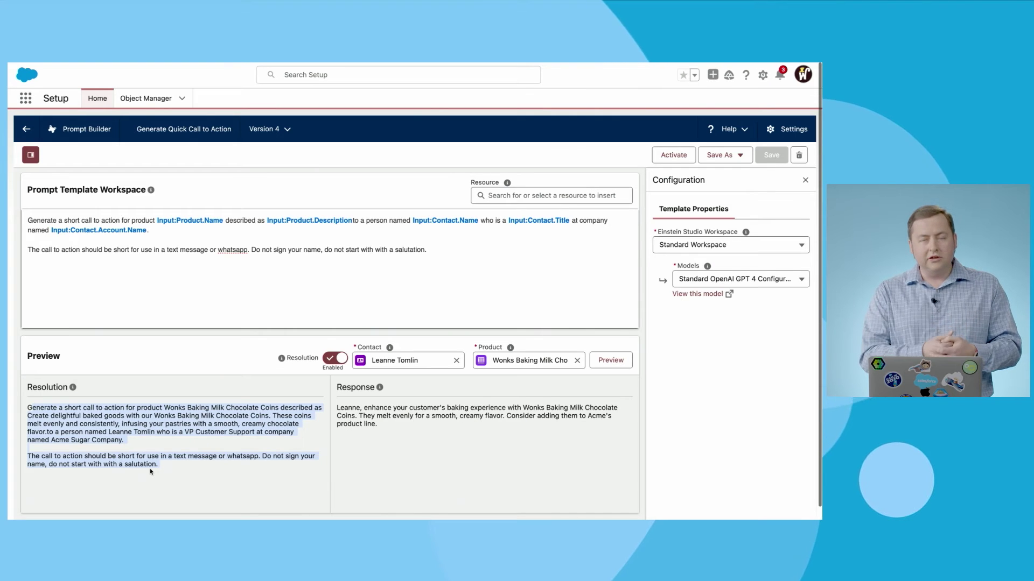
# Step: Review the list of models available in the template's Configuration
pyautogui.click(368, 434)
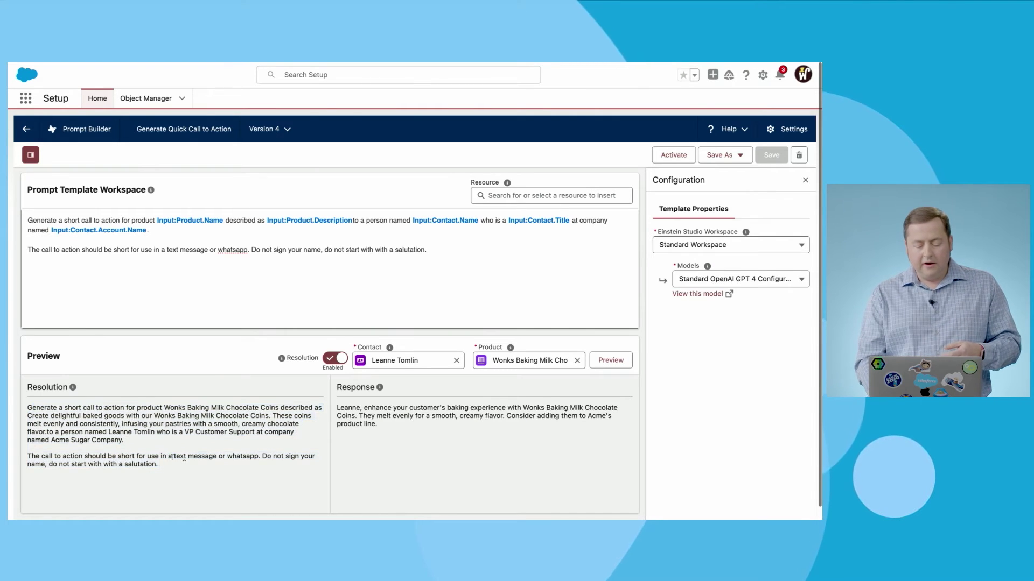
pyautogui.click(746, 280)
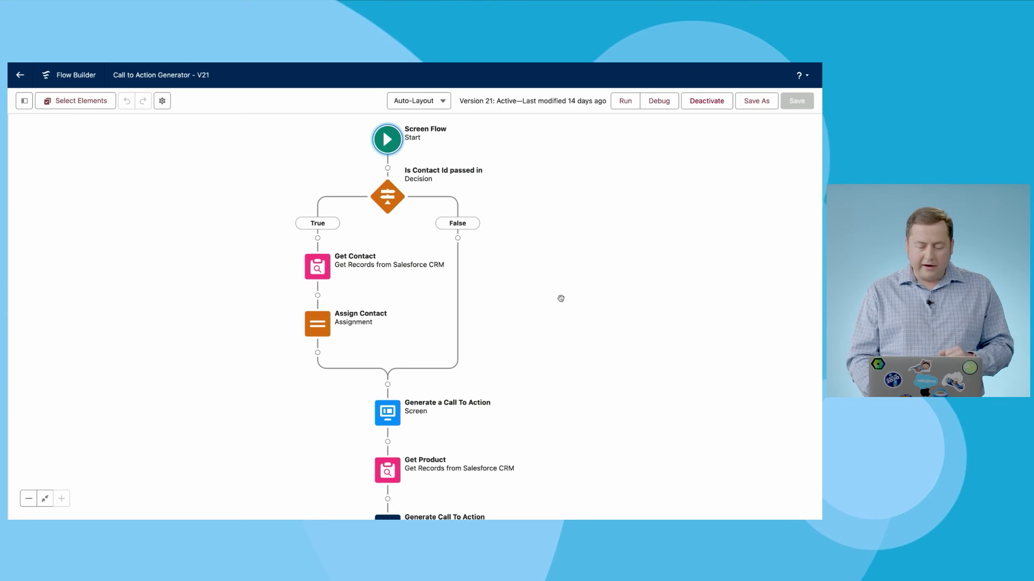
pyautogui.rightClick(484, 338)
pyautogui.click(484, 329)
pyautogui.moveTo(484, 323); pyautogui.dragTo(480, 175)
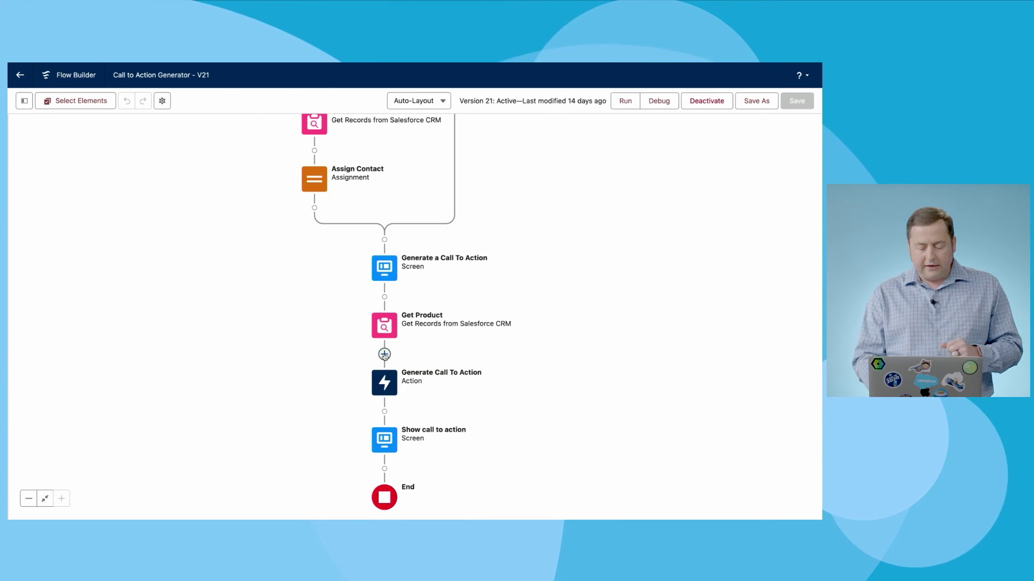
pyautogui.click(384, 355)
pyautogui.click(340, 455)
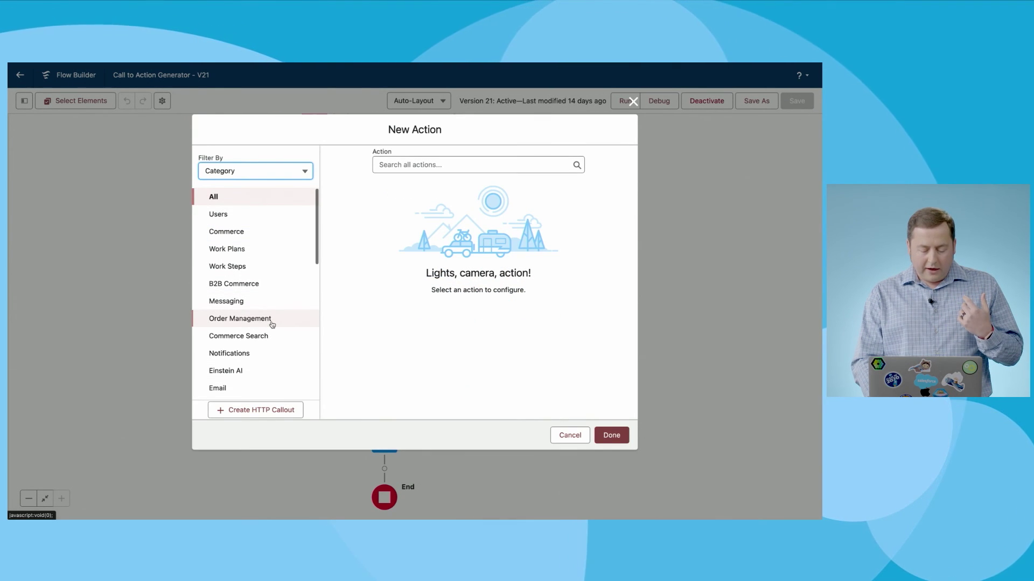
pyautogui.scroll(-3, 271, 323)
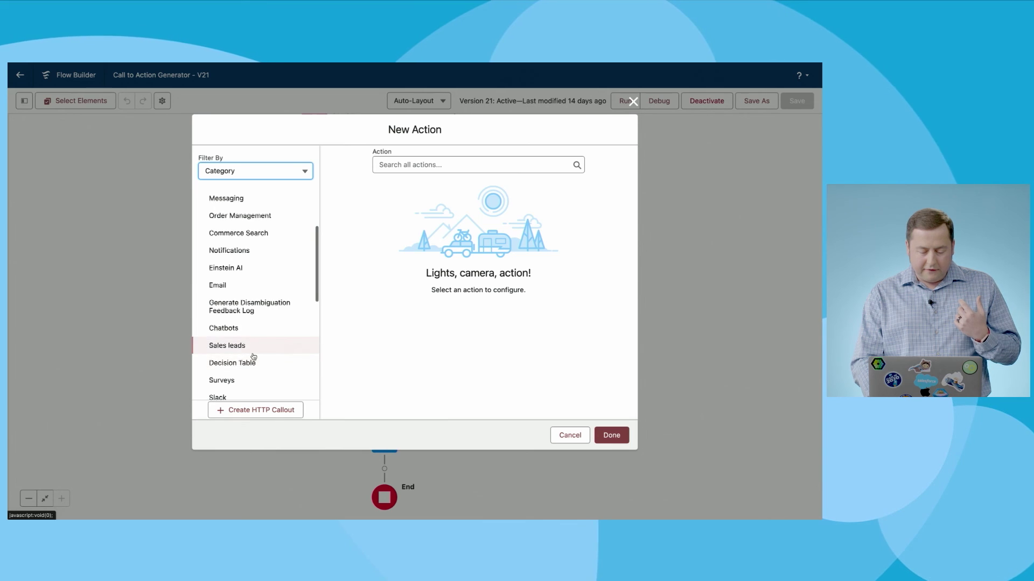
pyautogui.scroll(-3, 252, 350)
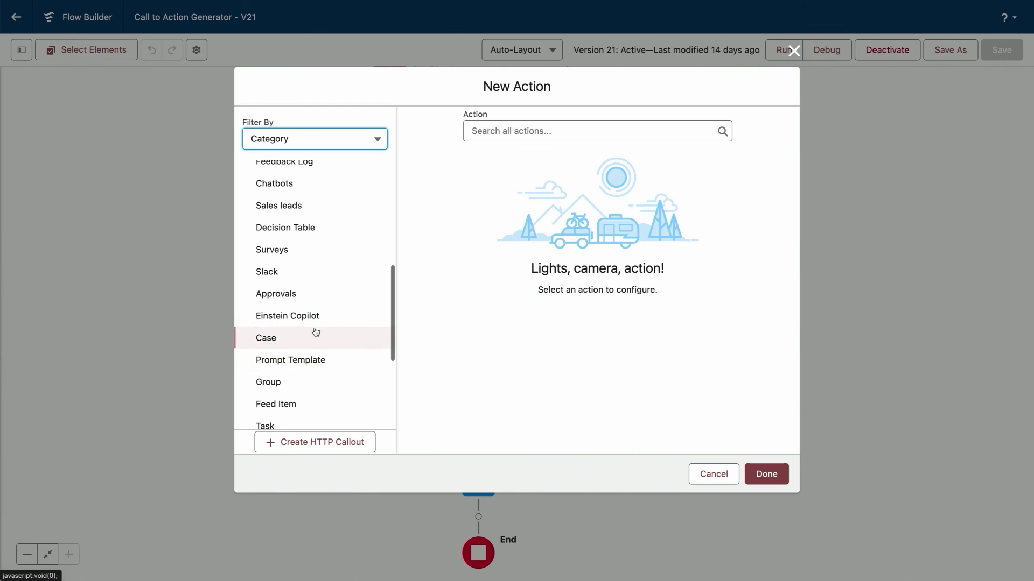
pyautogui.click(315, 358)
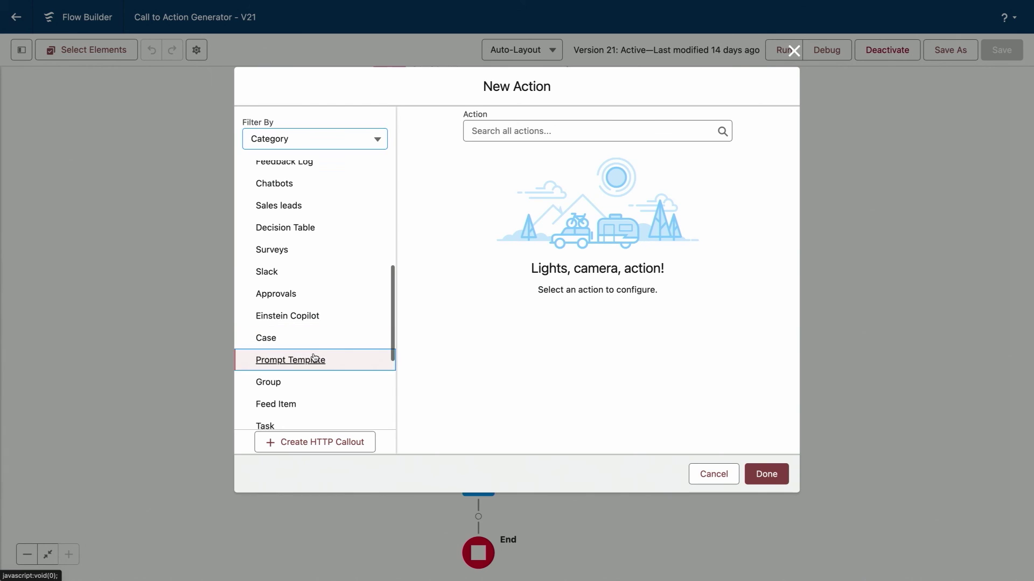
pyautogui.click(532, 134)
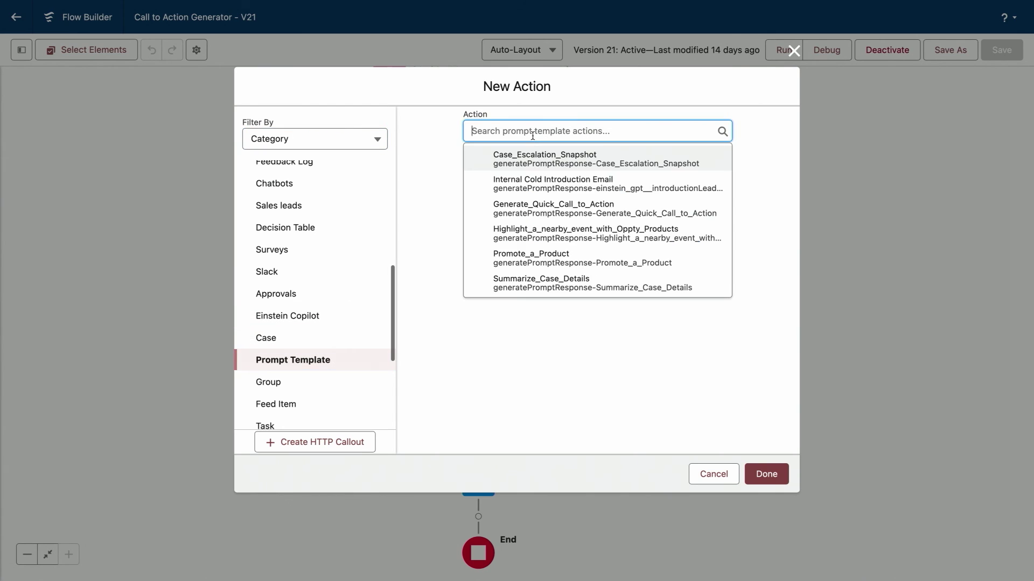
pyautogui.click(533, 210)
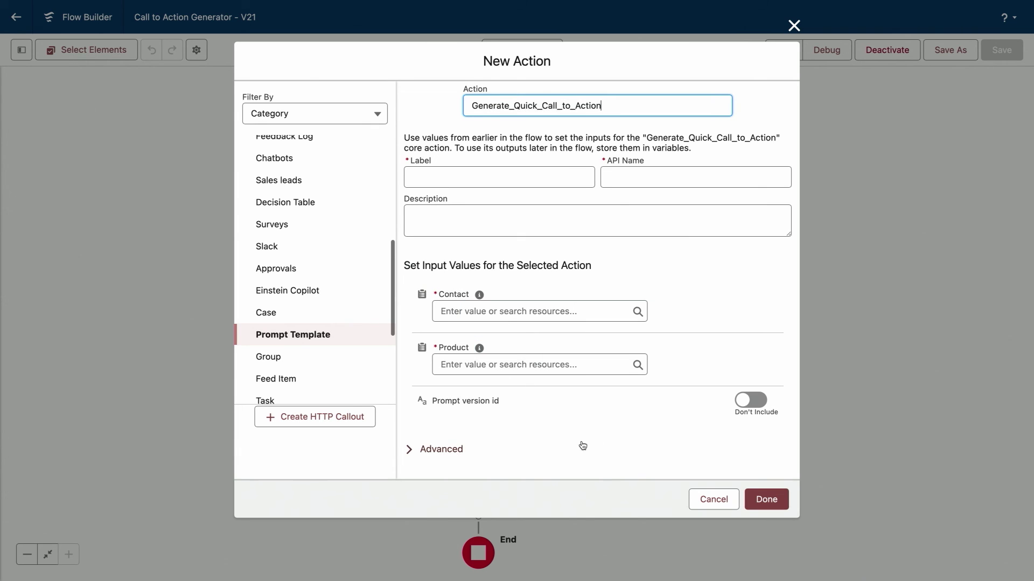
pyautogui.click(714, 499)
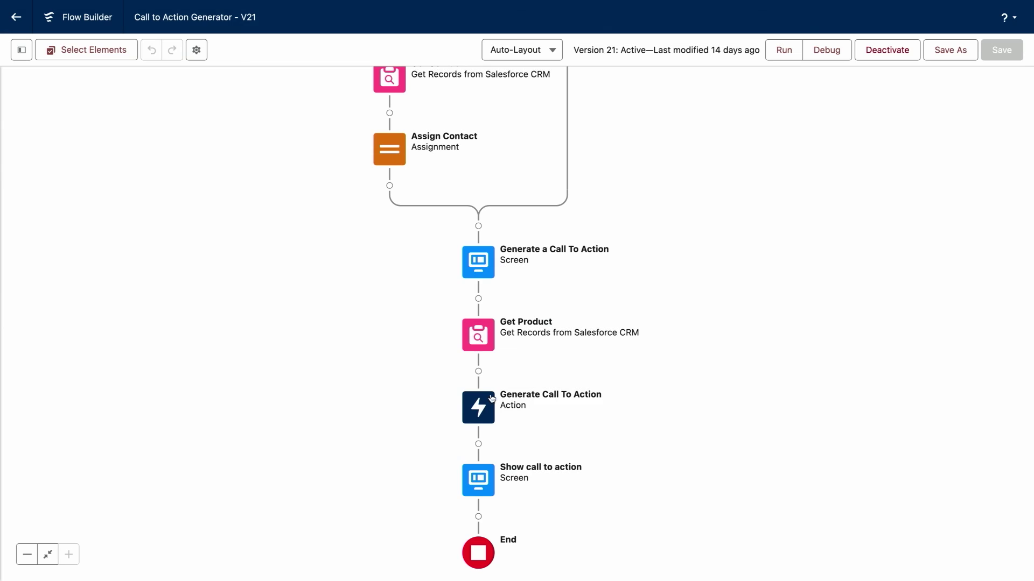
# Step: Edit the Generate Call To Action element and expand its Advanced output settings
pyautogui.click(480, 420)
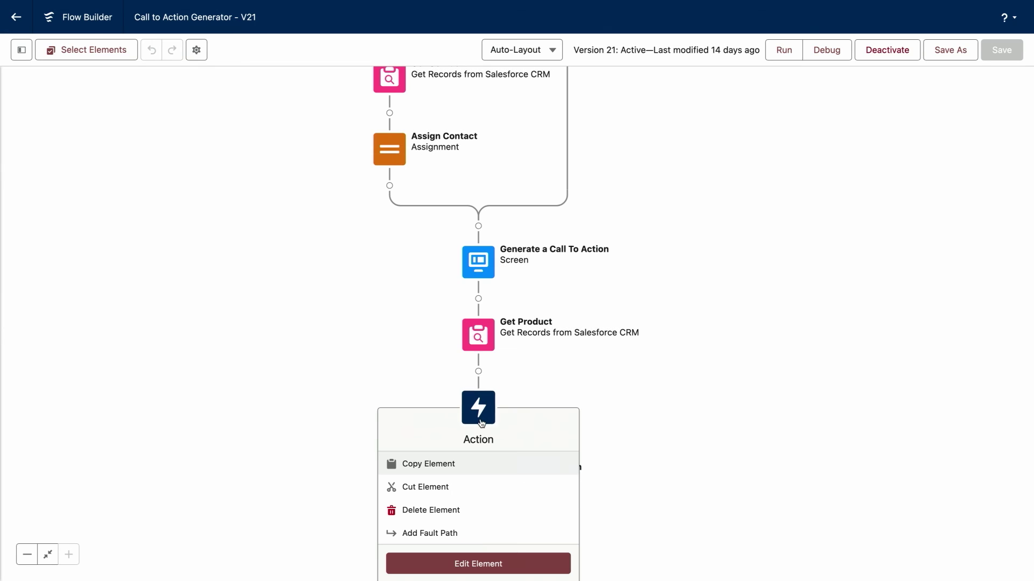
pyautogui.click(462, 562)
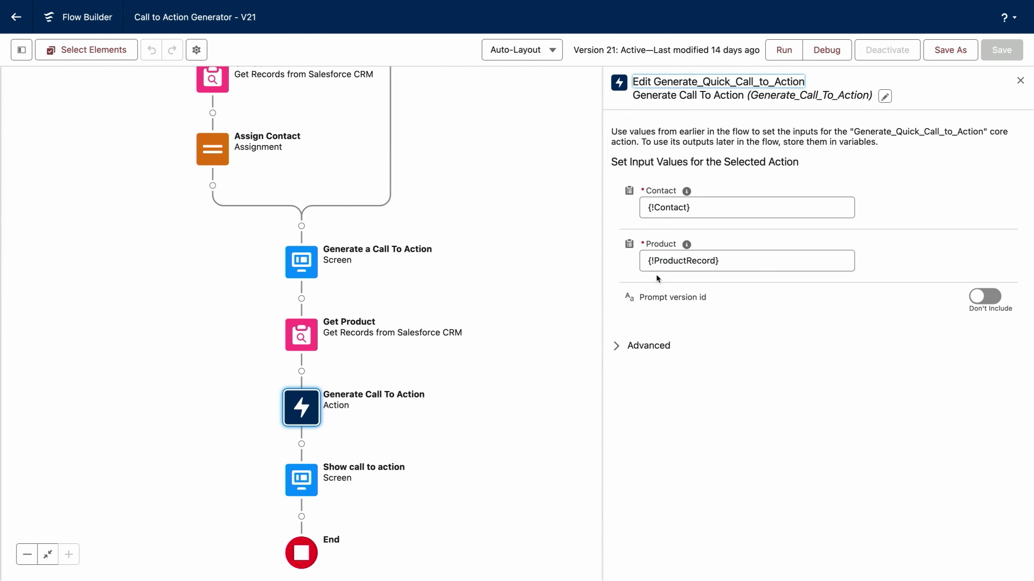
pyautogui.click(618, 348)
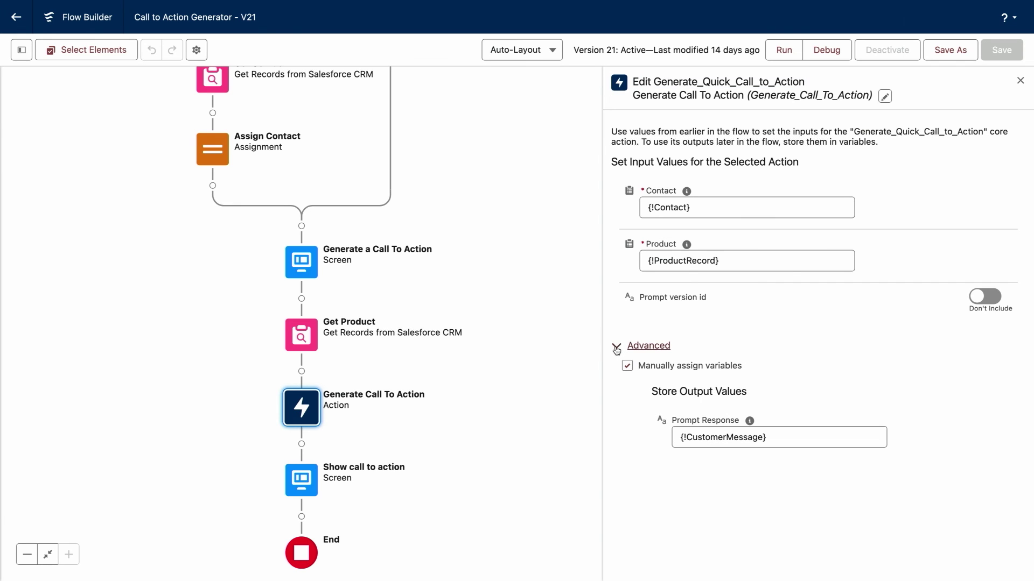